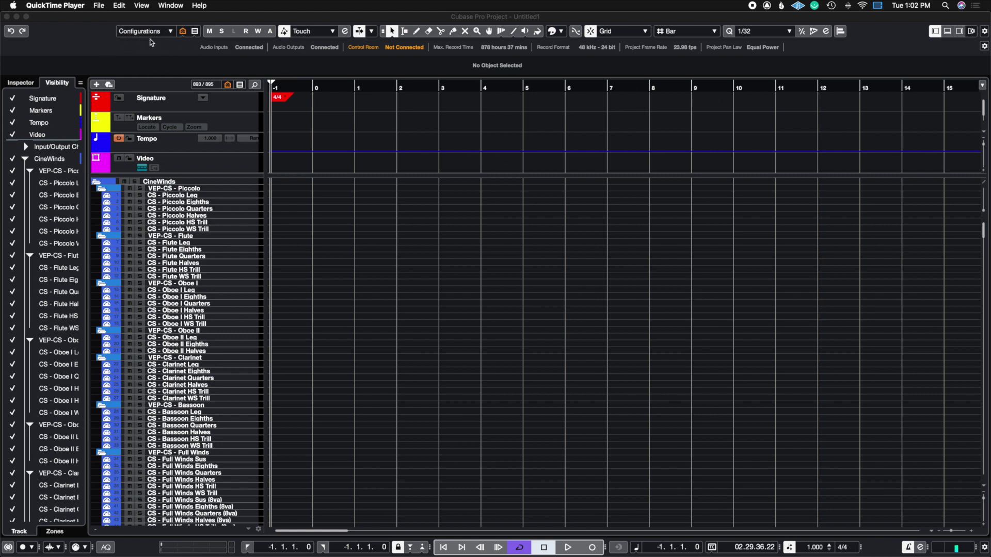
Bring Cubase to the front, then open and close the toolbar setup options without changes.
click(168, 18)
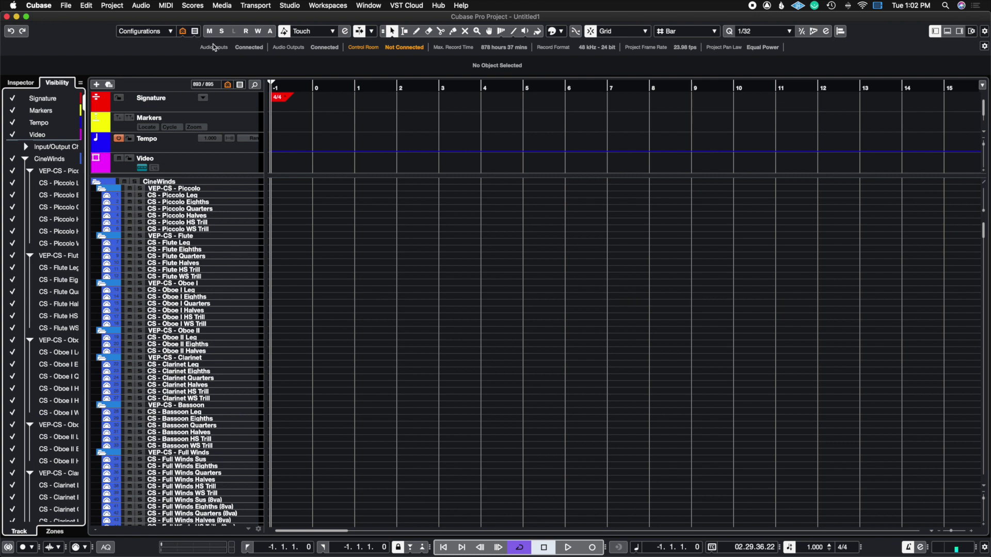
click(985, 36)
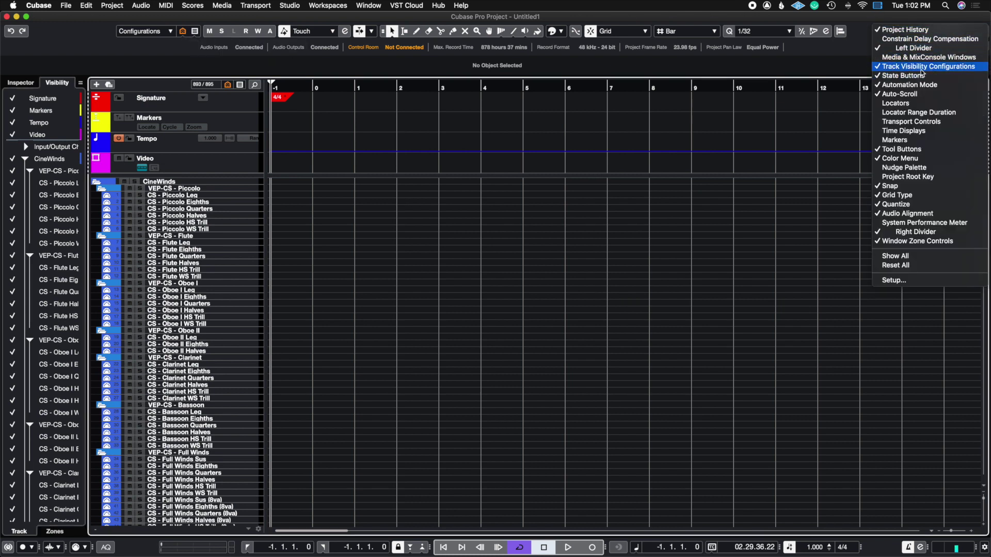
click(851, 57)
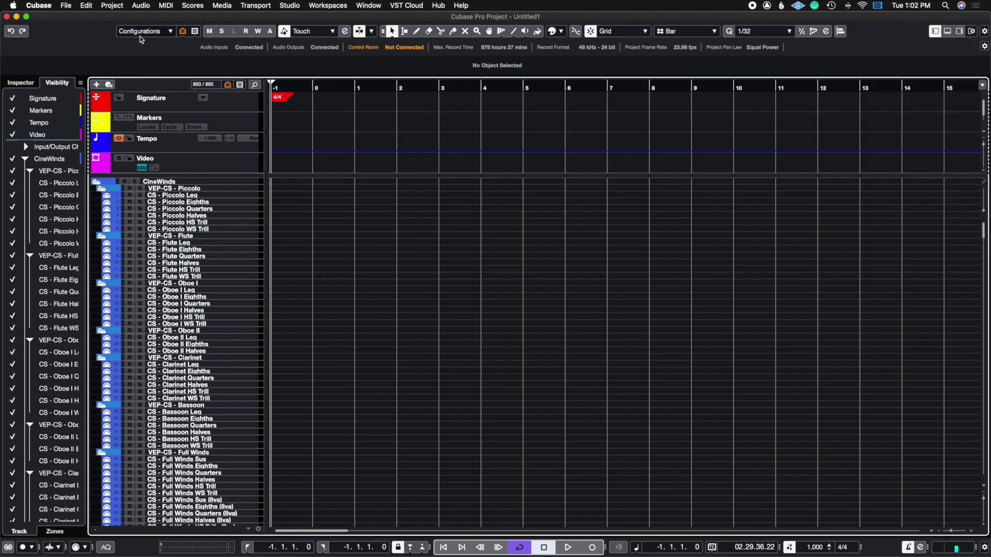
Browse the track list, then show the 37 saved track visibility configurations.
click(169, 32)
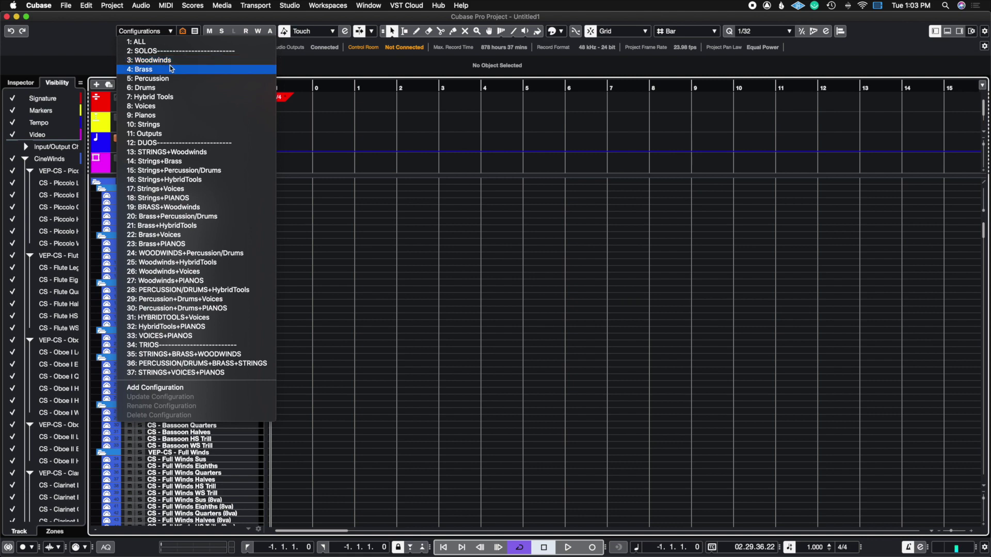
click(322, 303)
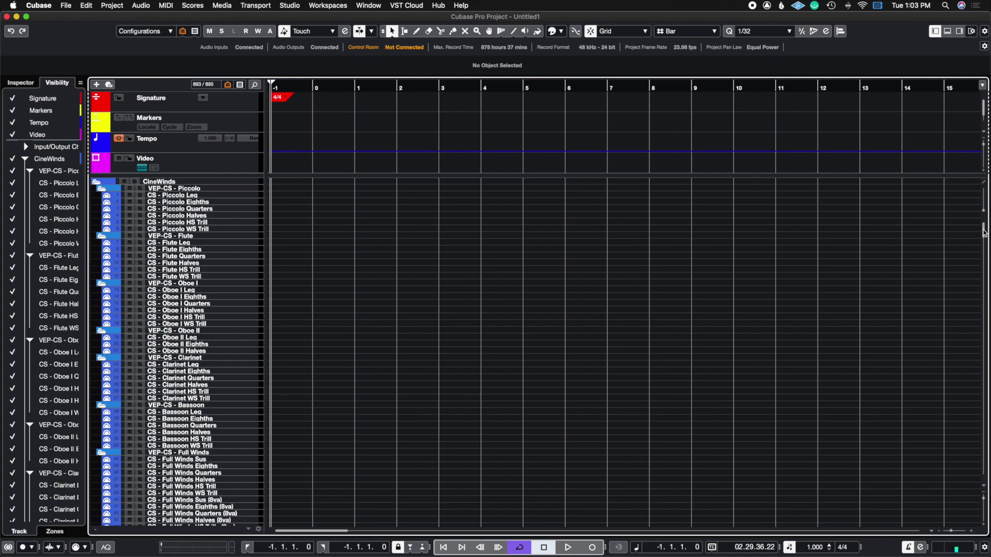
drag(983, 234, 985, 470)
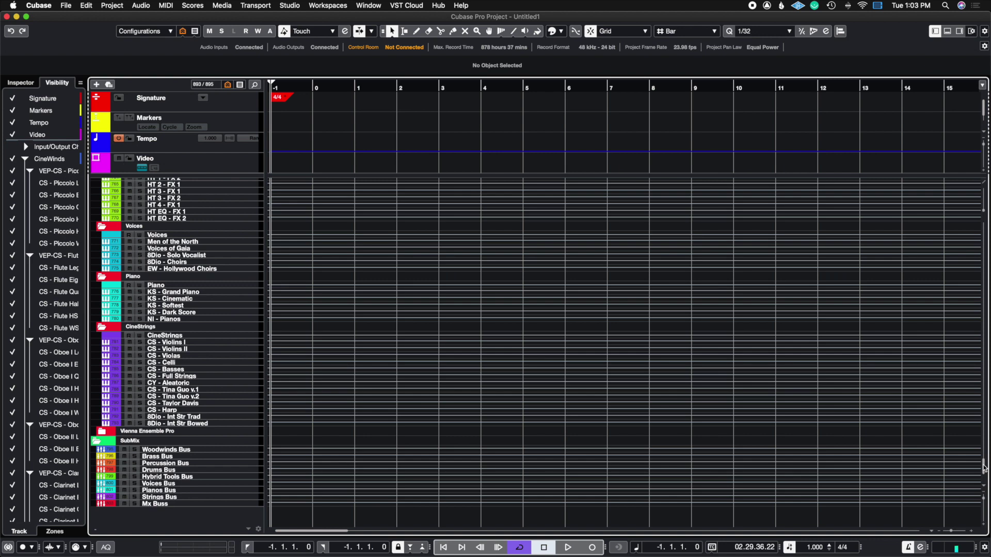
drag(984, 466, 983, 230)
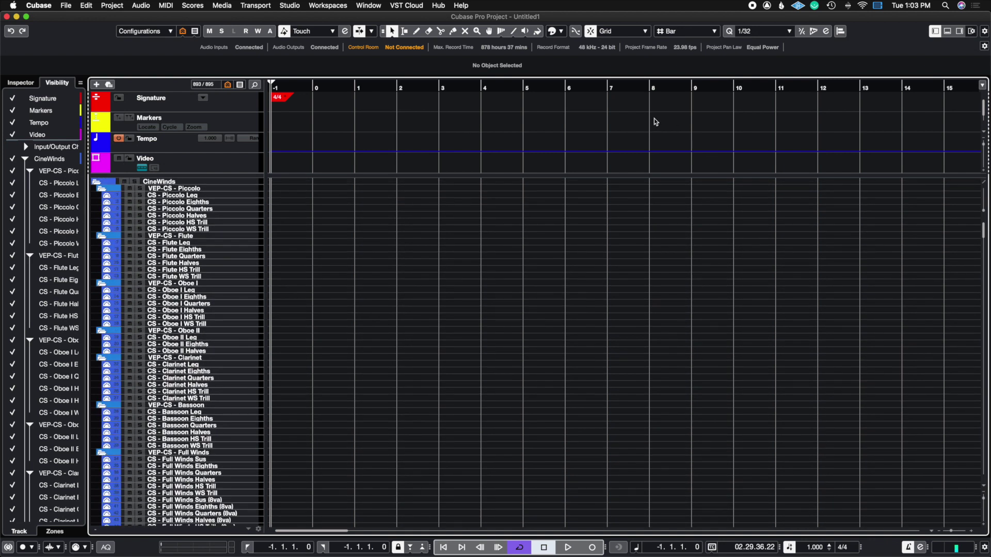
click(145, 31)
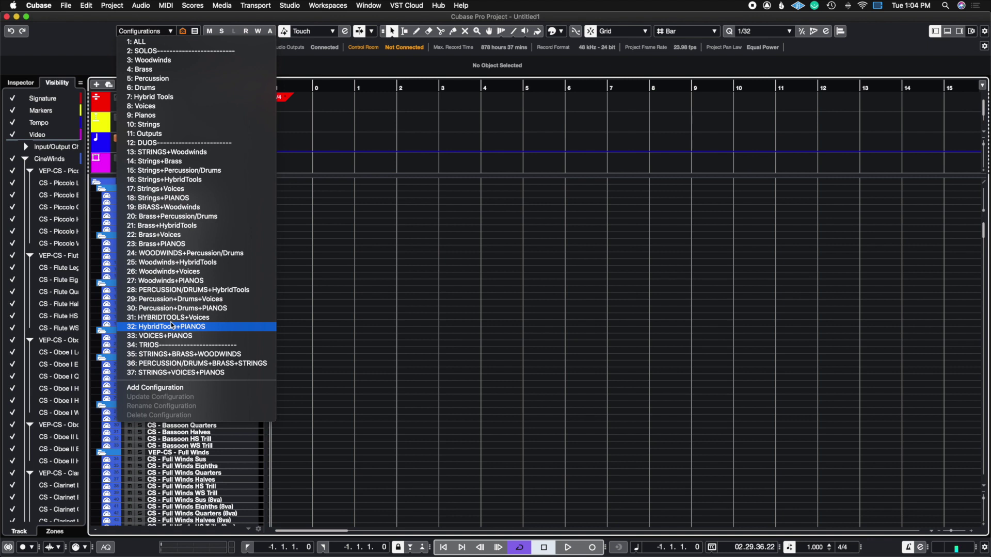
Apply the 3: Woodwinds track visibility configuration.
click(195, 60)
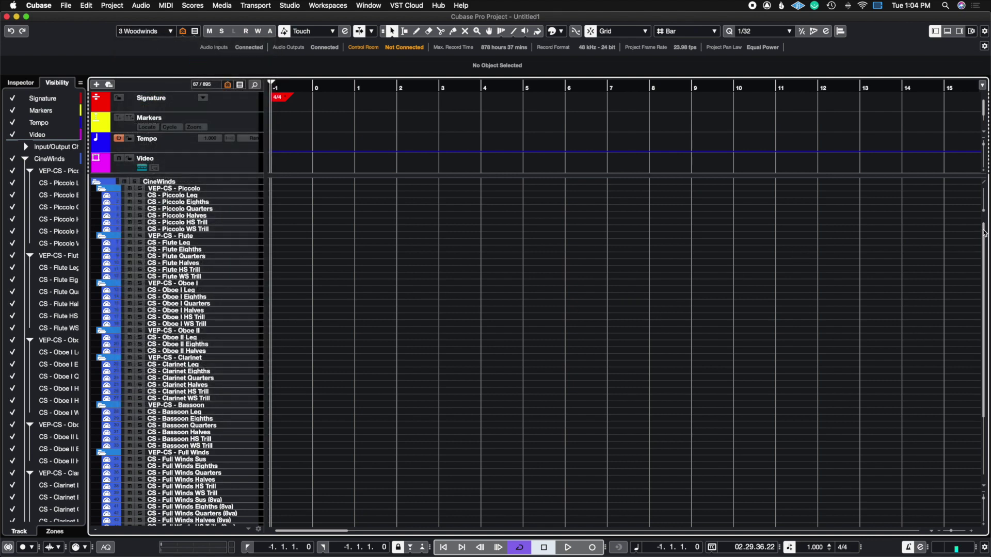
drag(982, 226, 982, 265)
scroll(982, 266, up, 1)
scroll(981, 274, up, 3)
scroll(981, 275, down, 5)
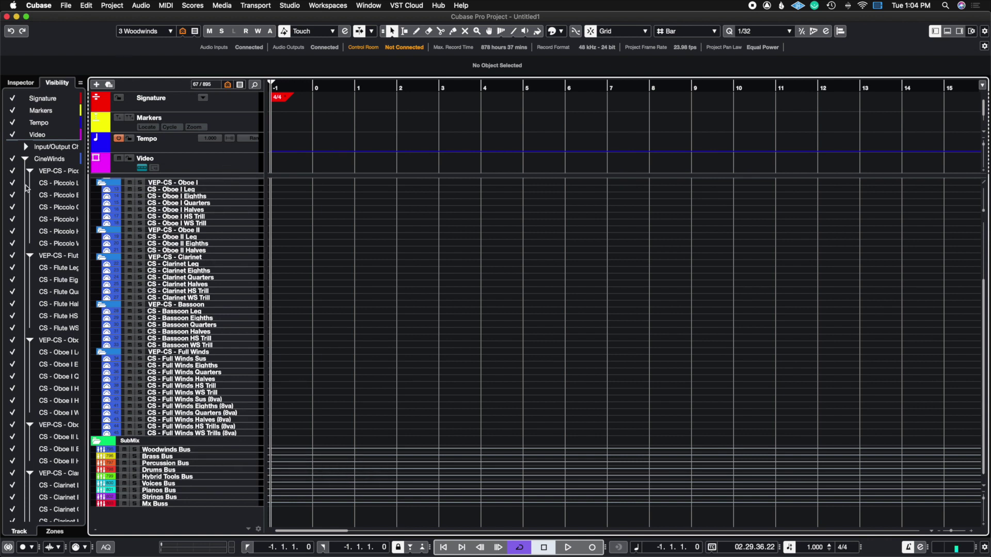
Uncheck the SubMix folder in the Visibility tab, leaving 57 tracks shown.
click(21, 83)
click(57, 83)
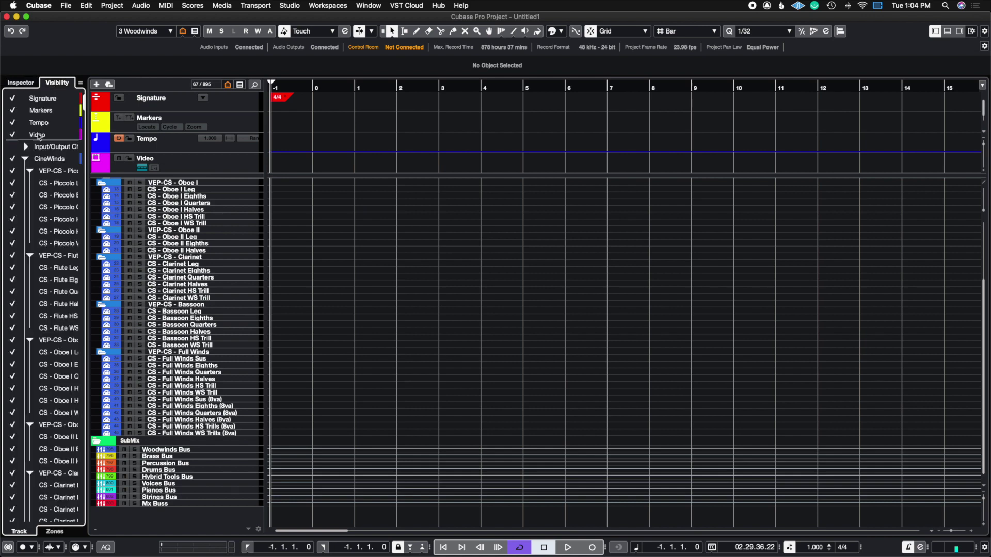
scroll(42, 140, down, 20)
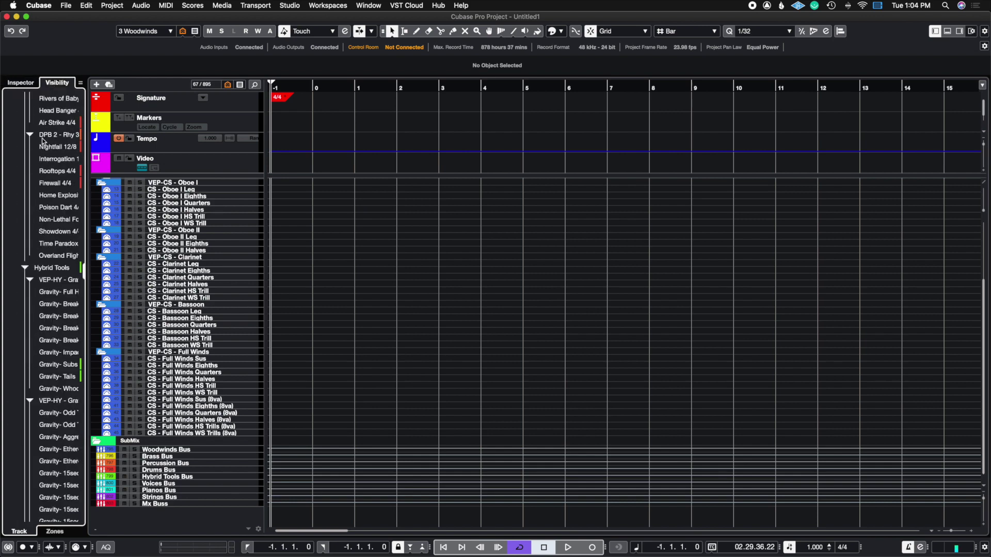
scroll(43, 140, down, 15)
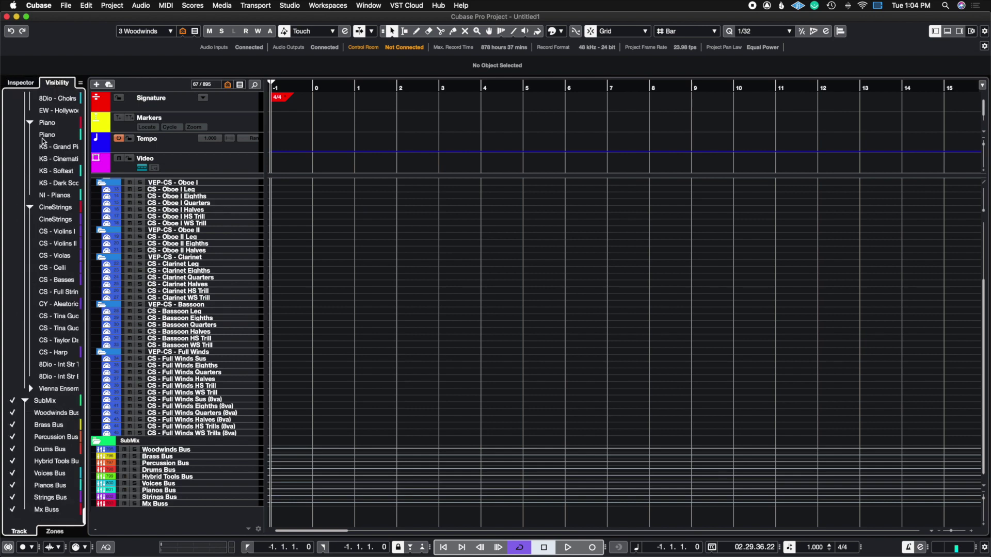
click(12, 400)
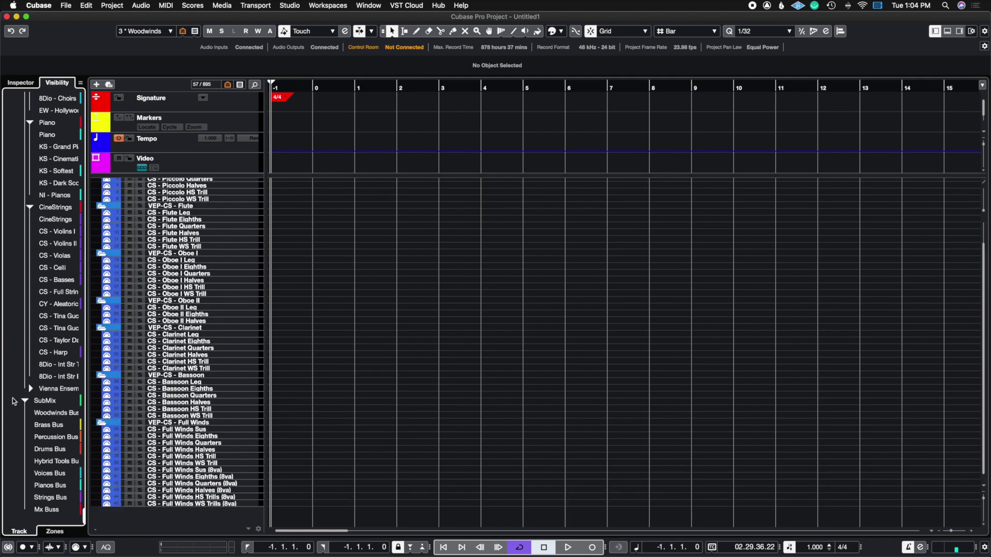
scroll(279, 378, up, 1)
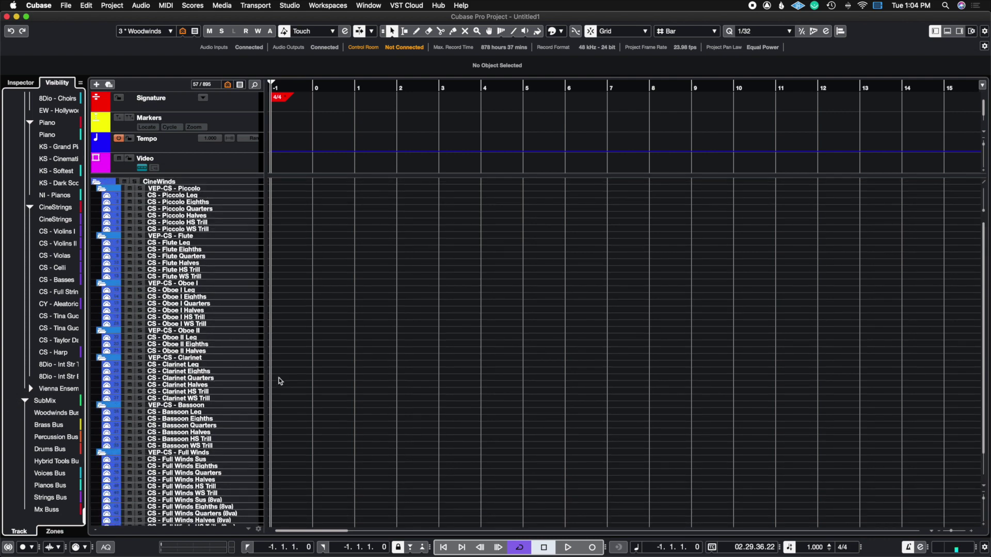
scroll(222, 262, down, 1)
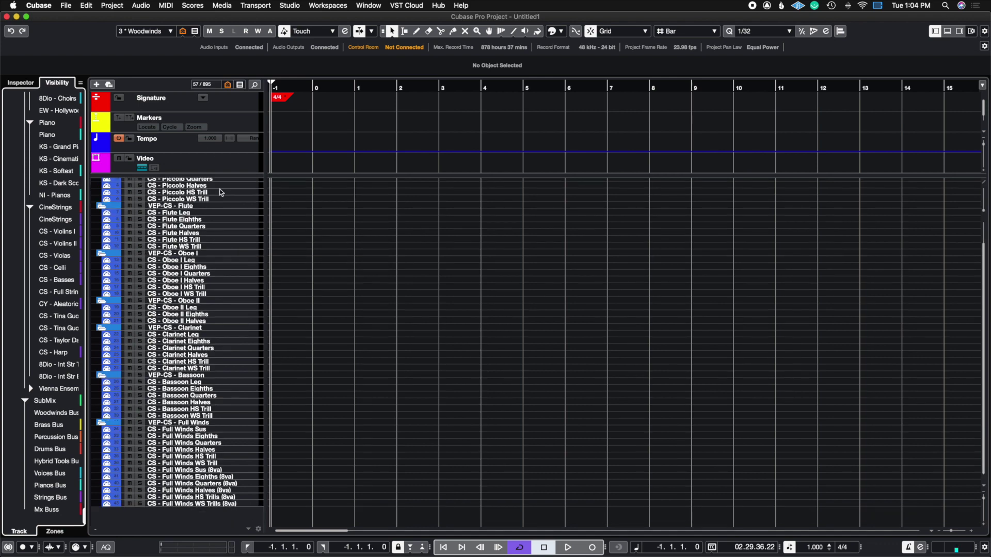
Switch back to the 1: ALL configuration, restoring all 893 tracks including SubMix buses.
click(170, 32)
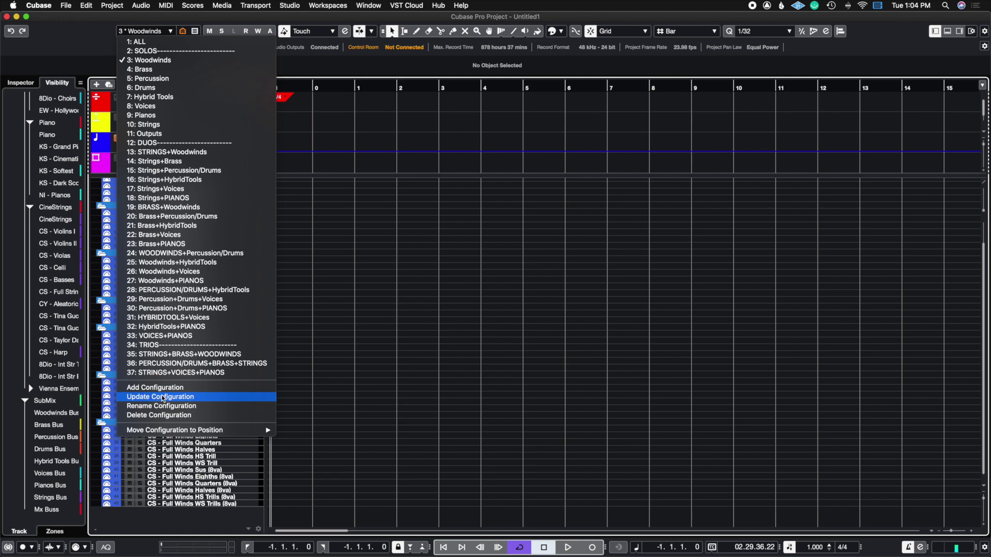
click(328, 370)
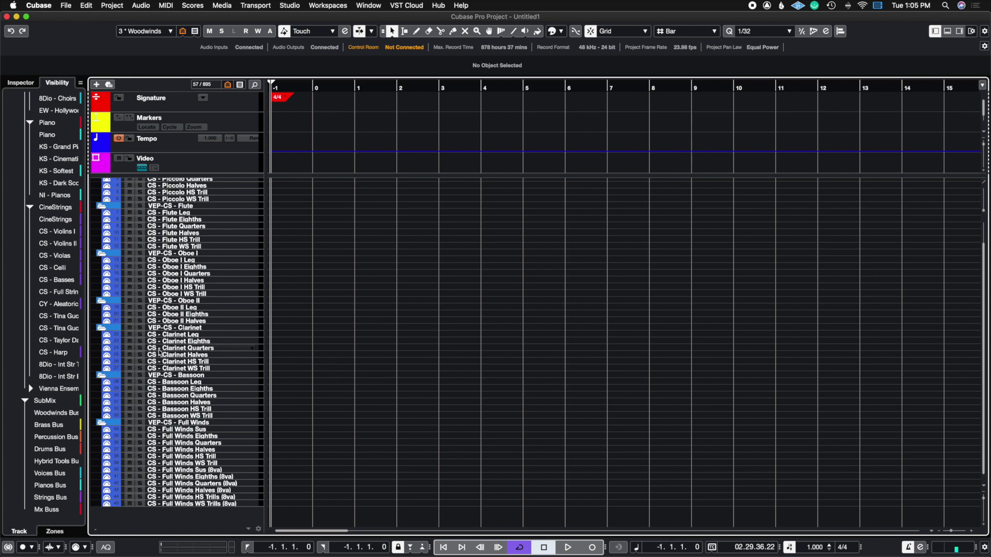
click(171, 32)
click(157, 45)
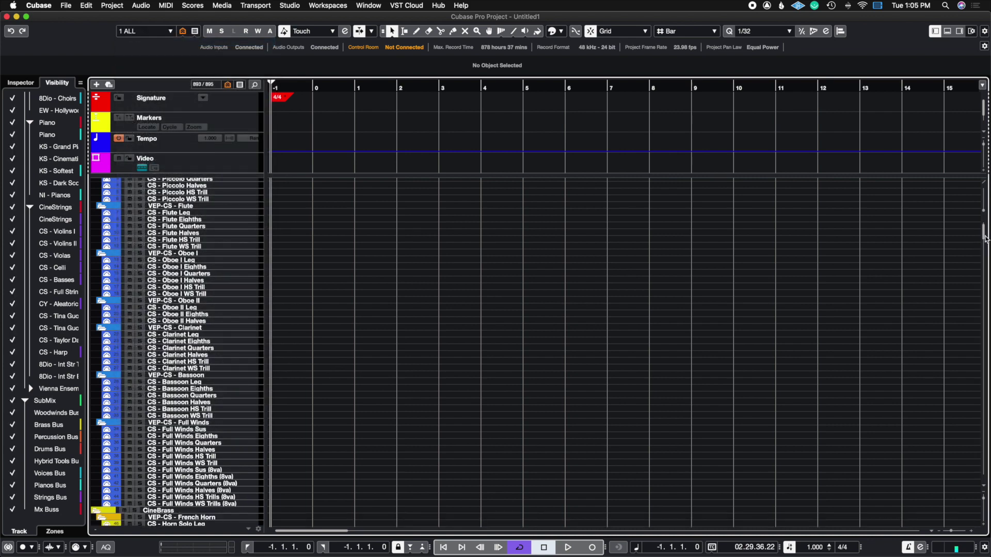
drag(985, 238, 889, 239)
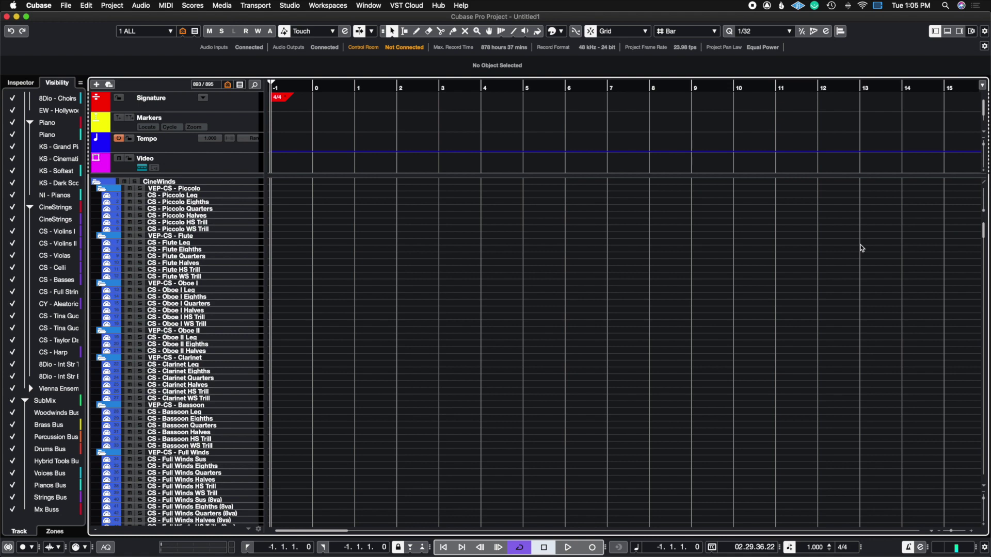
click(166, 31)
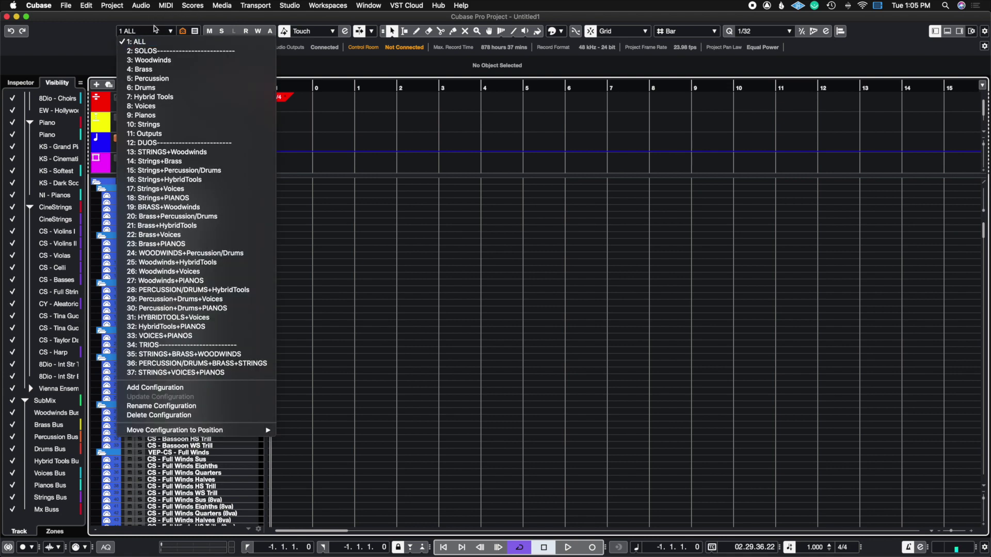
Add a new visibility configuration named 'WW+Pianos+Submixes' as number 38.
click(138, 388)
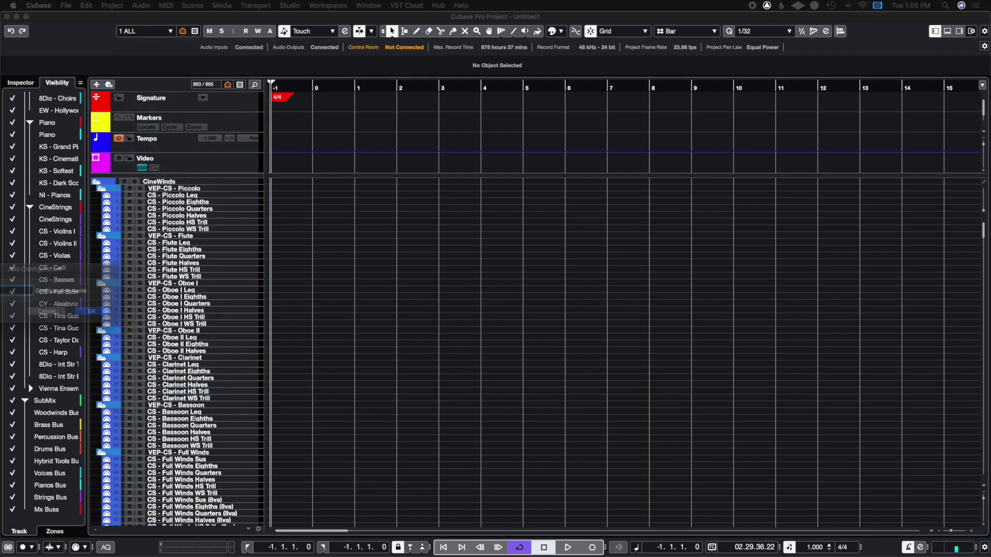
drag(664, 296, 513, 244)
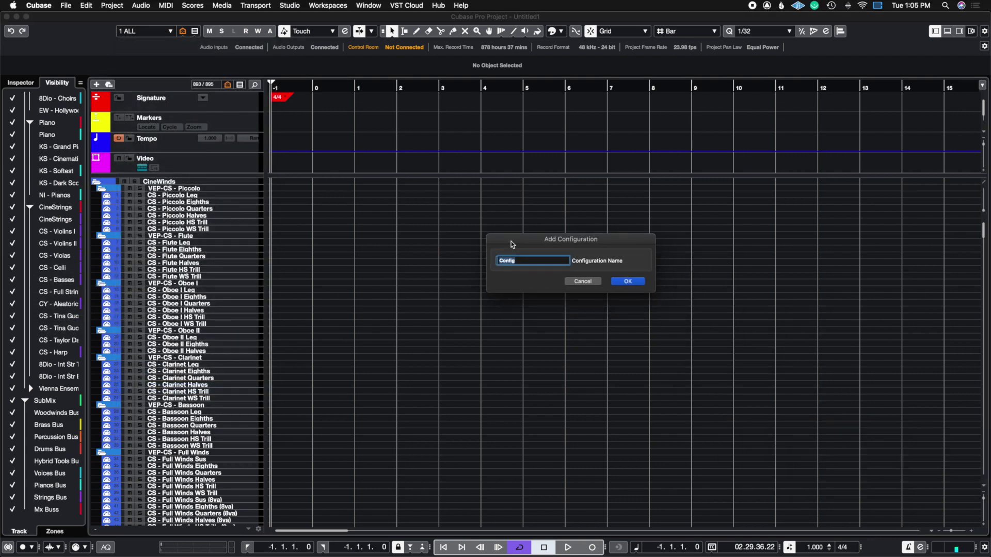
text(WW-)
text(Pianos)
text(+)
text(Submixe)
key(Return)
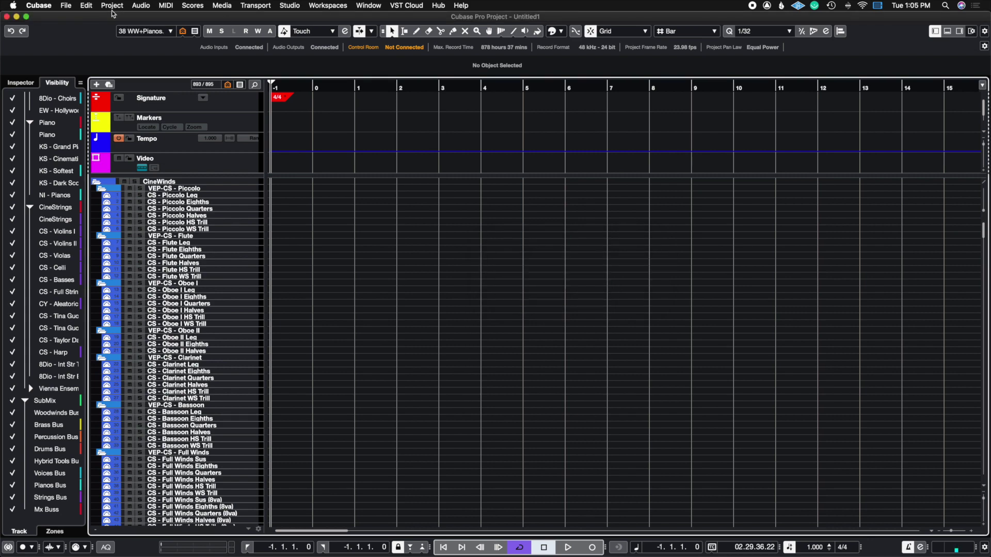
Move WW+Pianos+Submixes to position 23, between Brass+Voices and Brass+PIANOS.
click(161, 30)
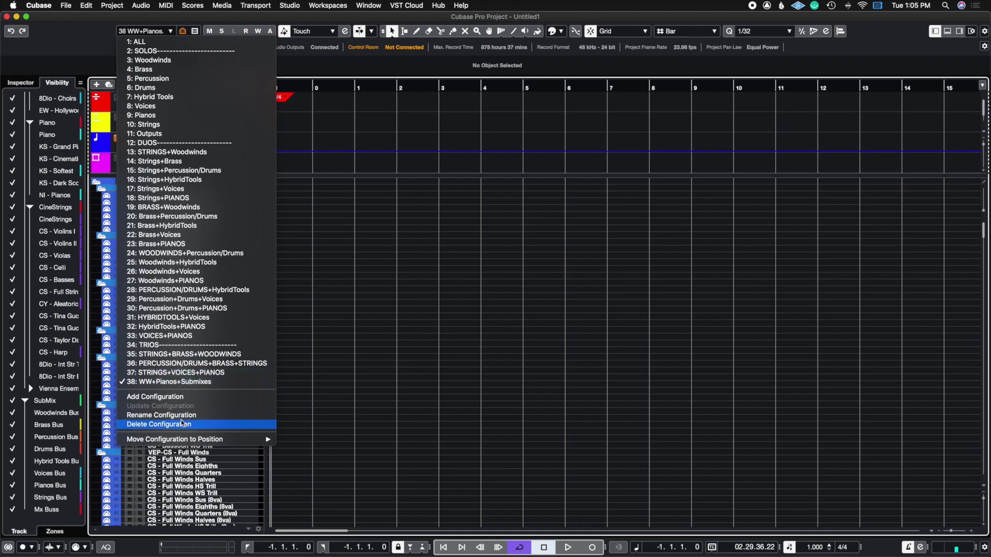
mouse_move(183, 440)
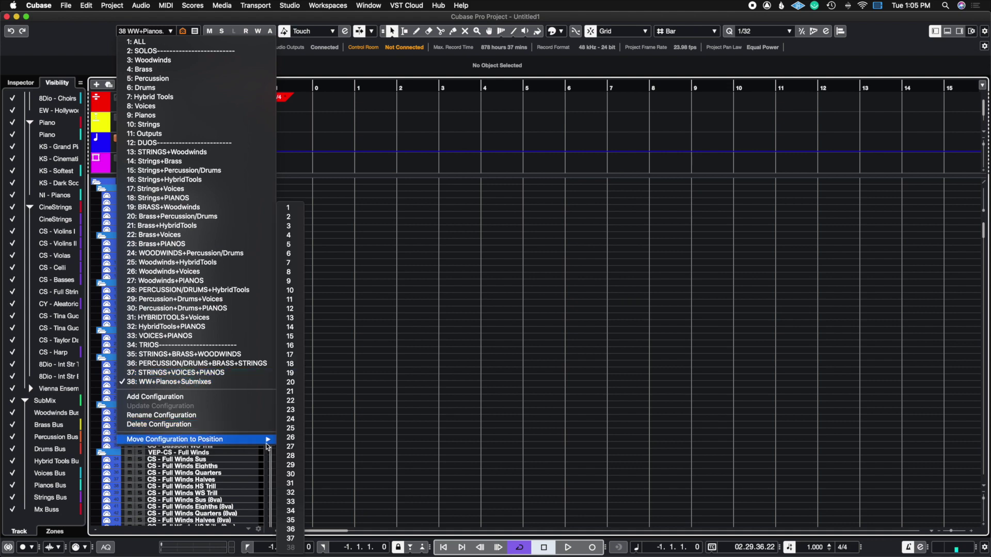
click(297, 412)
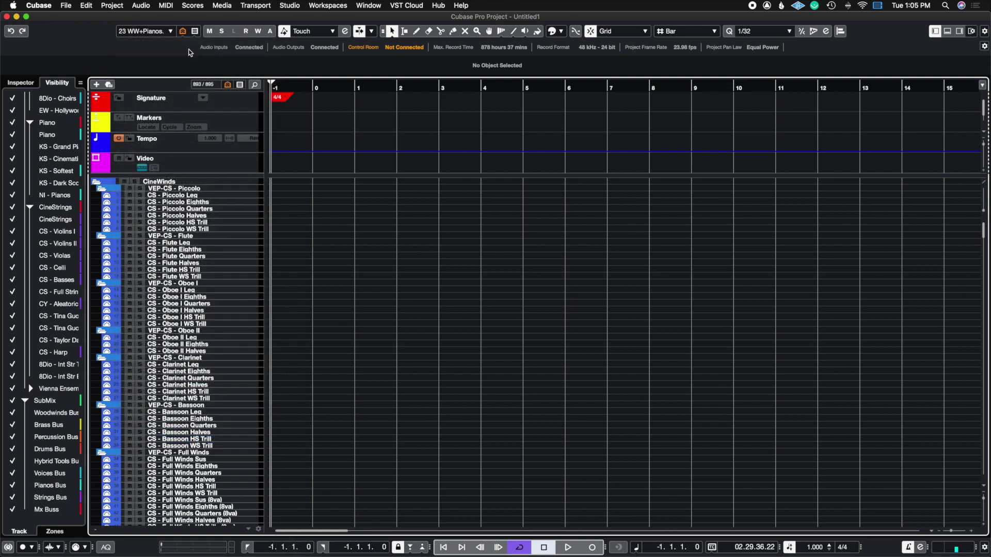
click(171, 31)
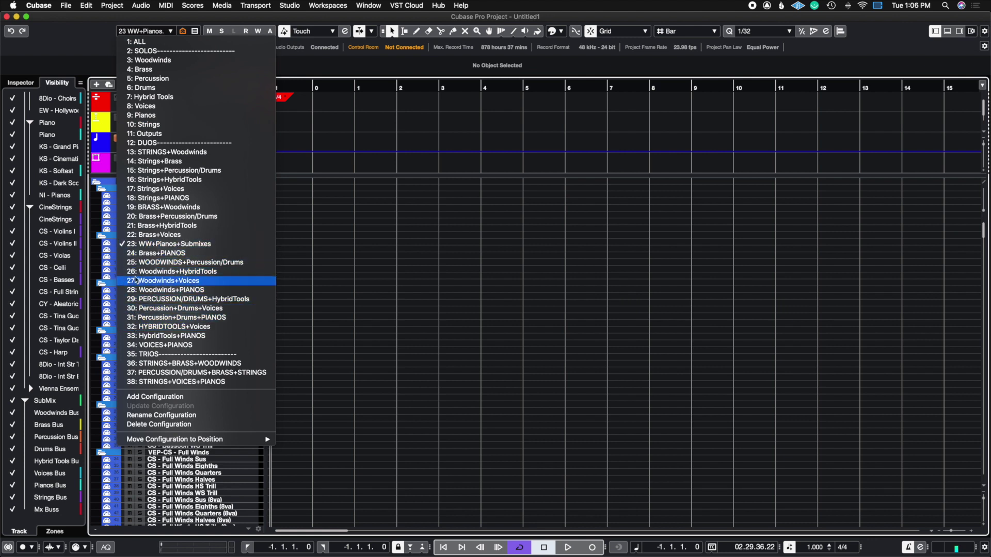
Hide the CineBrass, Percussion, Drums and Hybrid Tools folders in the Visibility tab.
key(Escape)
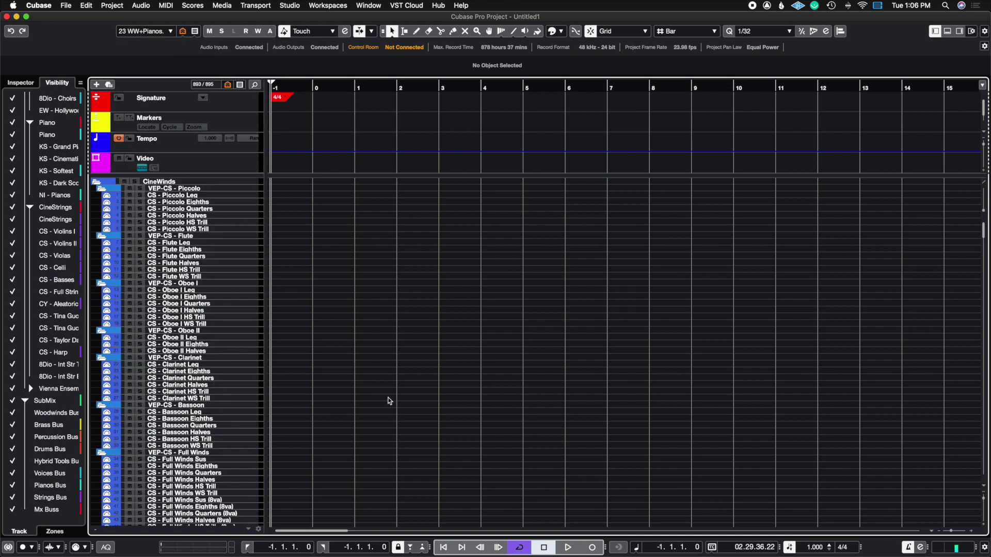
scroll(64, 175, up, 5)
scroll(64, 176, up, 10)
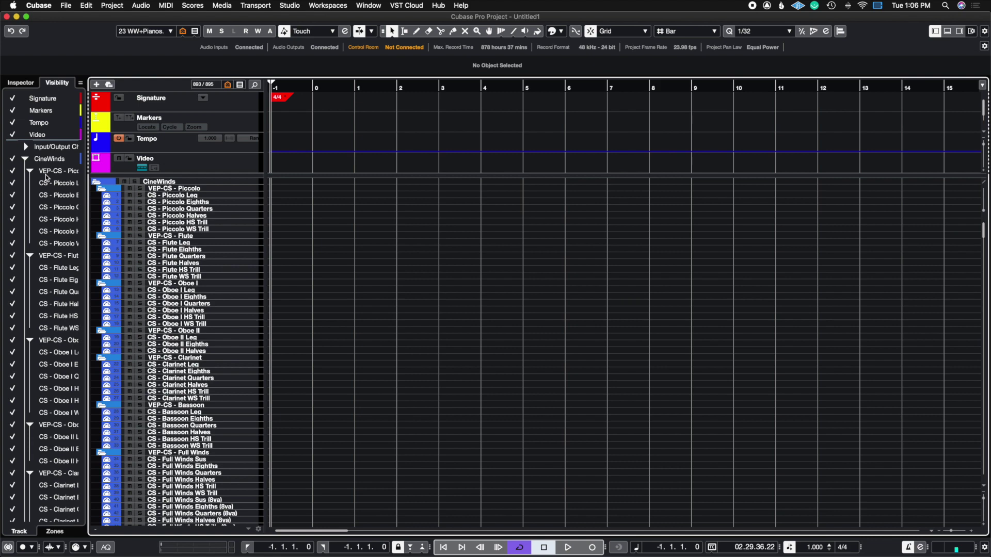
scroll(46, 177, down, 10)
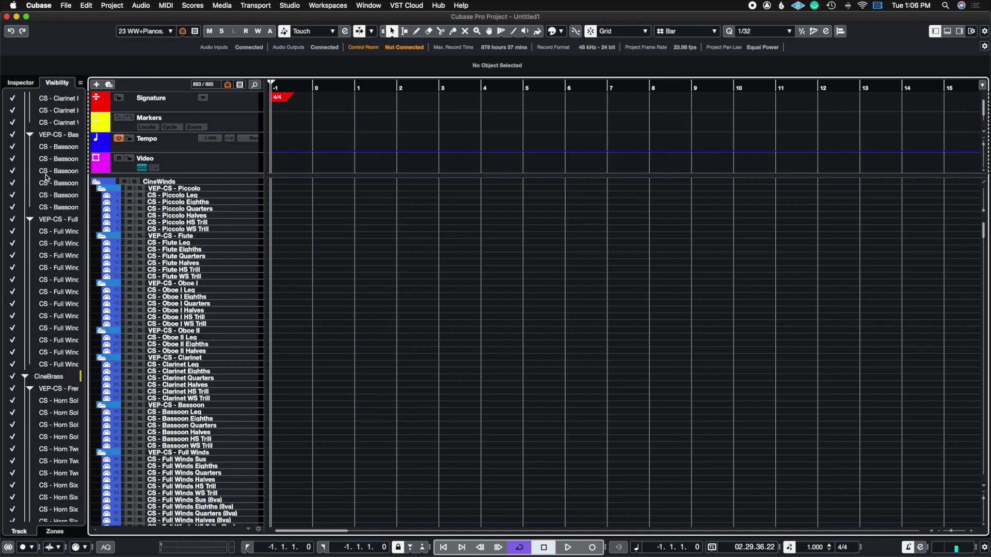
click(11, 377)
scroll(11, 381, down, 20)
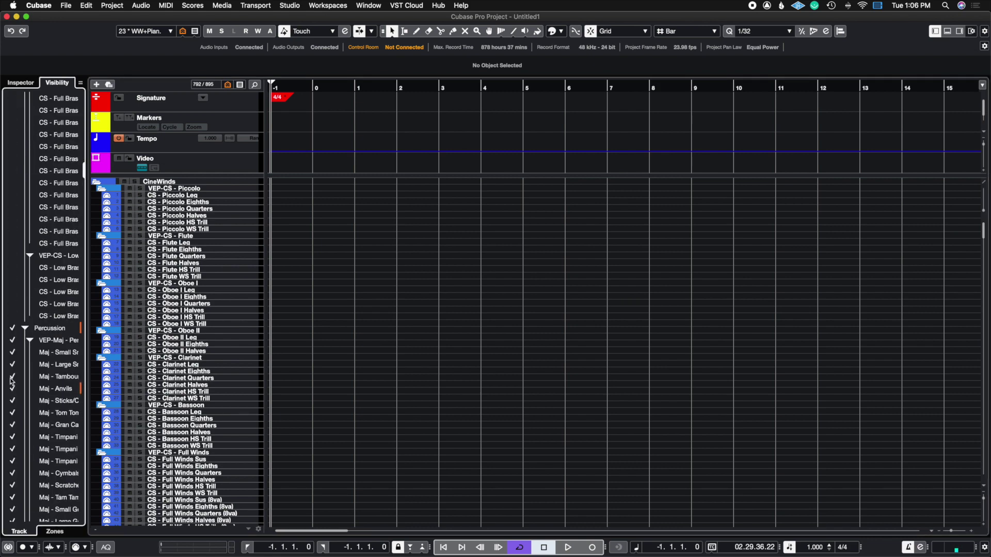
click(13, 328)
scroll(14, 331, down, 15)
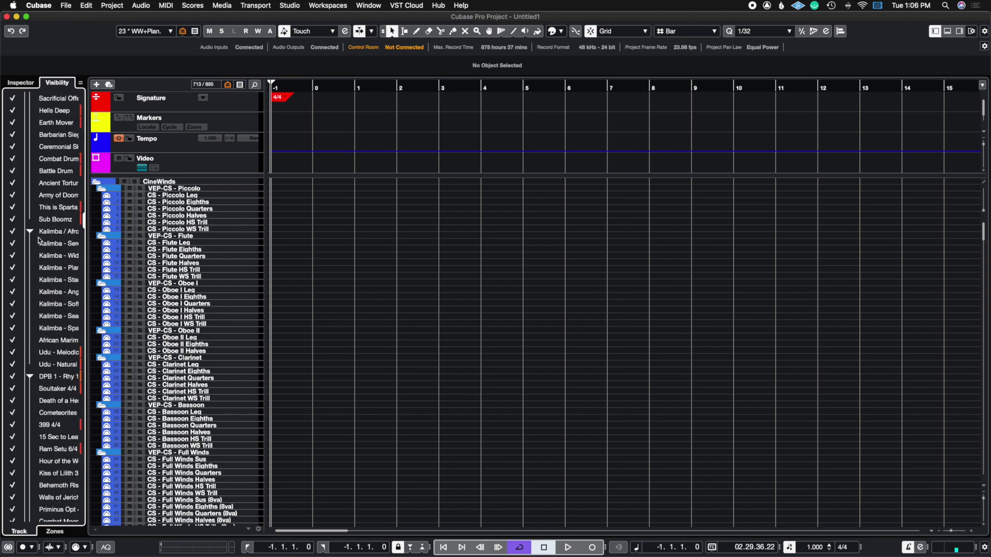
scroll(12, 435, up, 10)
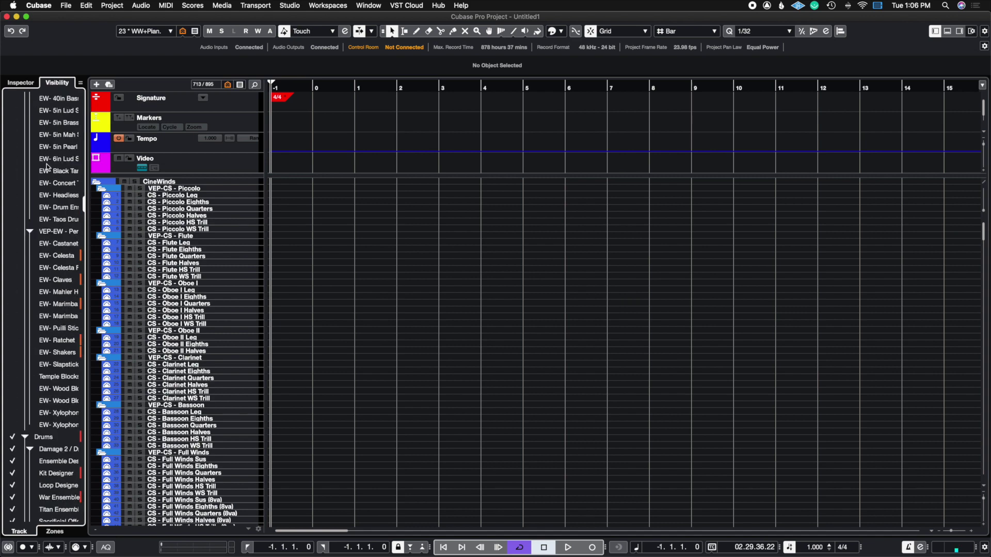
click(13, 436)
scroll(13, 437, down, 15)
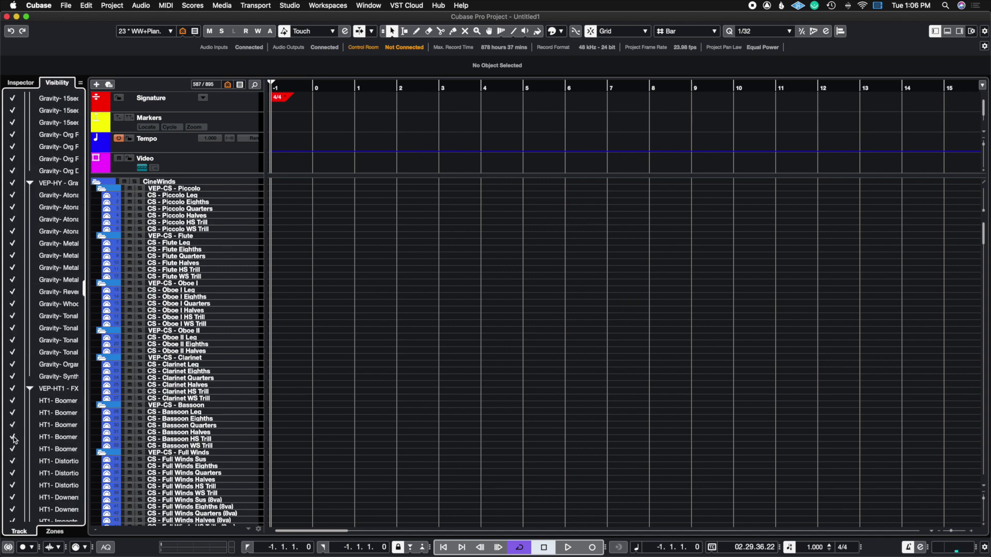
scroll(14, 439, up, 10)
click(12, 264)
Hide the Voices, CineStrings and VST Instruments folders, leaving 83 of 895 tracks.
scroll(13, 267, down, 10)
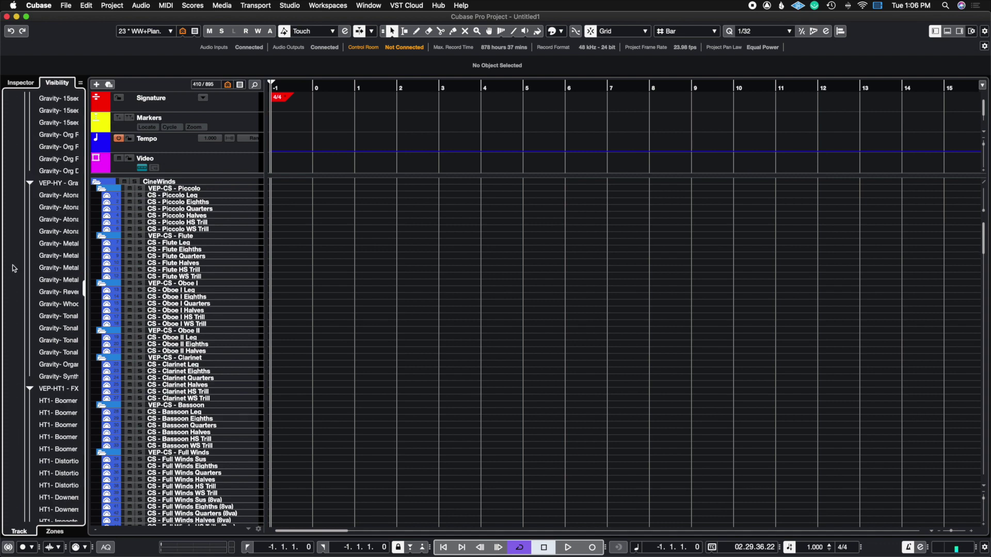
scroll(14, 268, down, 15)
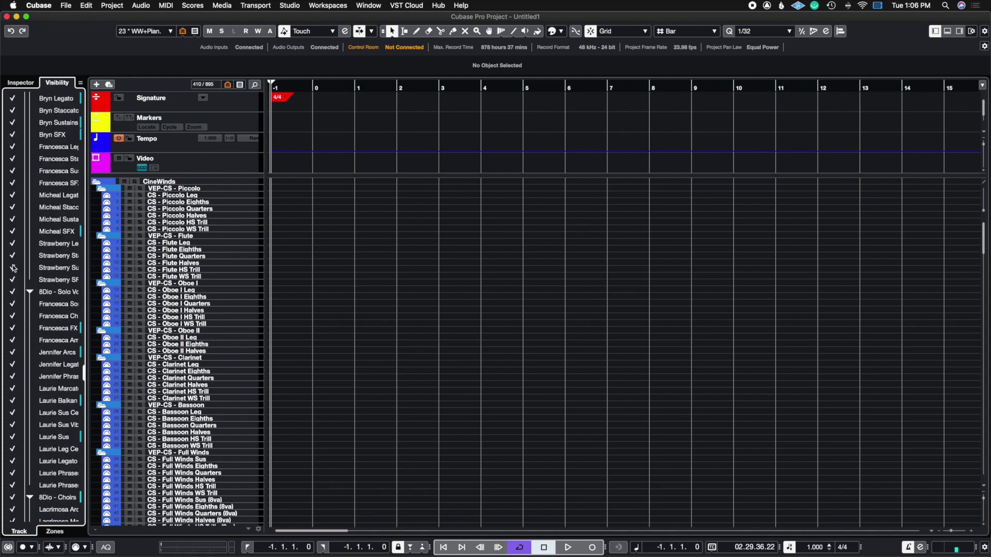
scroll(13, 267, up, 5)
click(12, 291)
scroll(12, 292, down, 15)
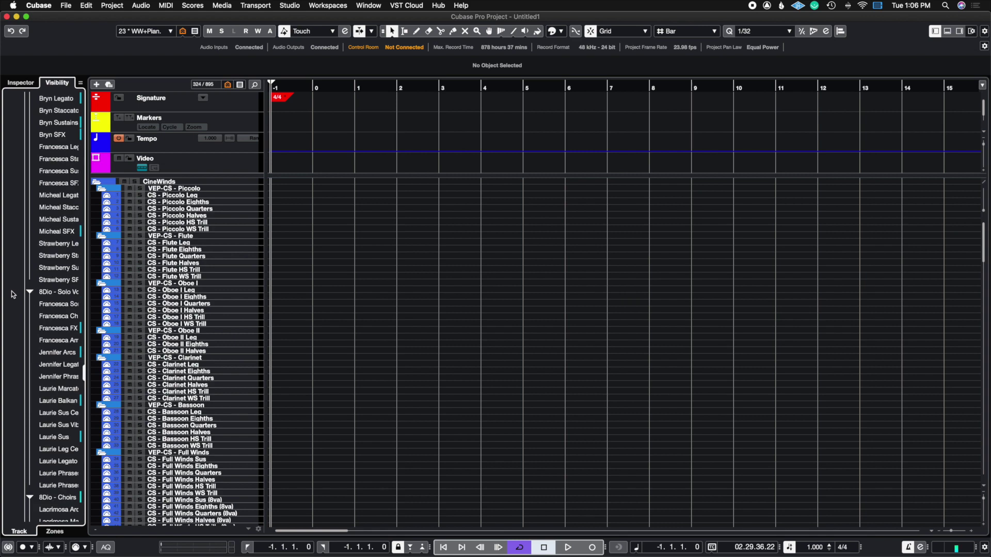
scroll(12, 293, up, 10)
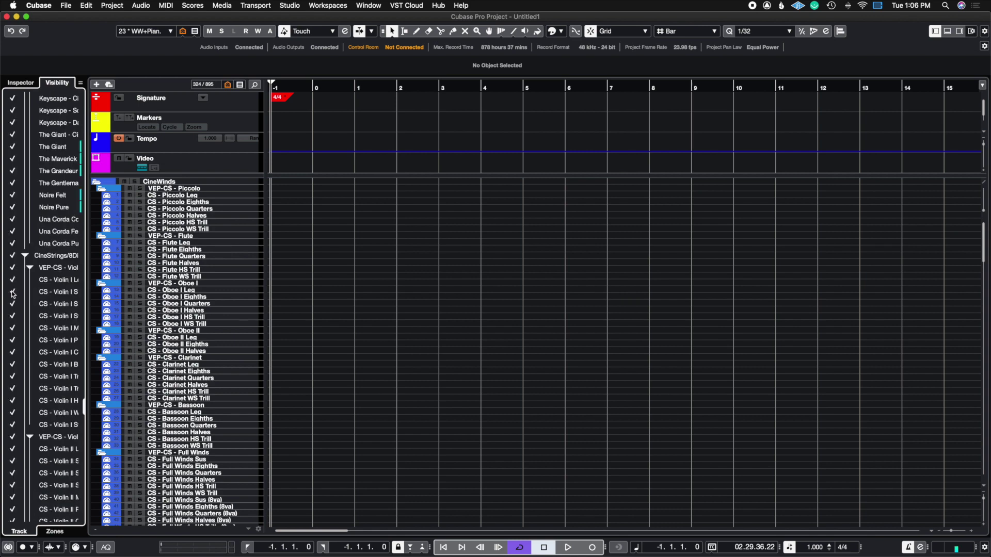
scroll(13, 293, down, 3)
scroll(13, 331, up, 3)
click(12, 255)
scroll(36, 361, up, 3)
scroll(37, 378, down, 10)
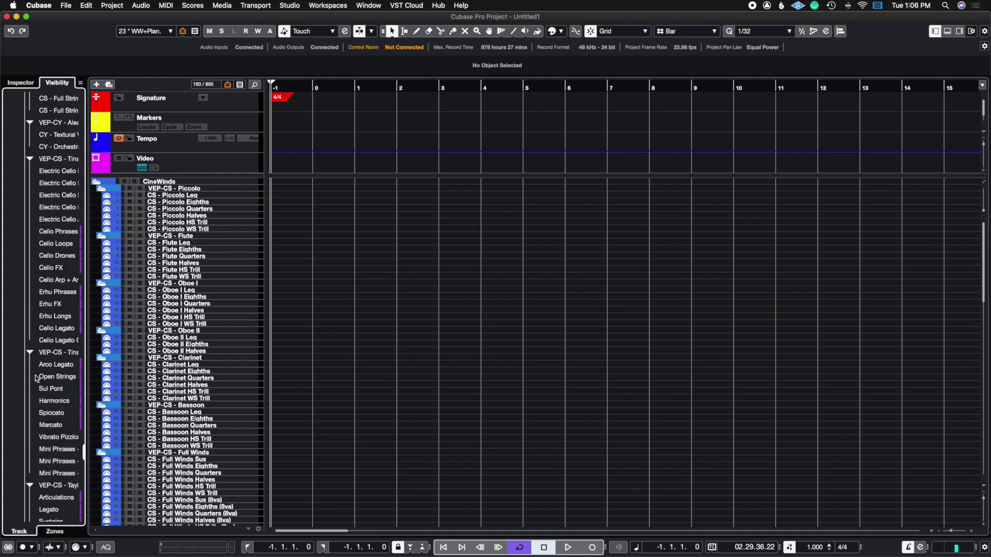
scroll(35, 375, down, 10)
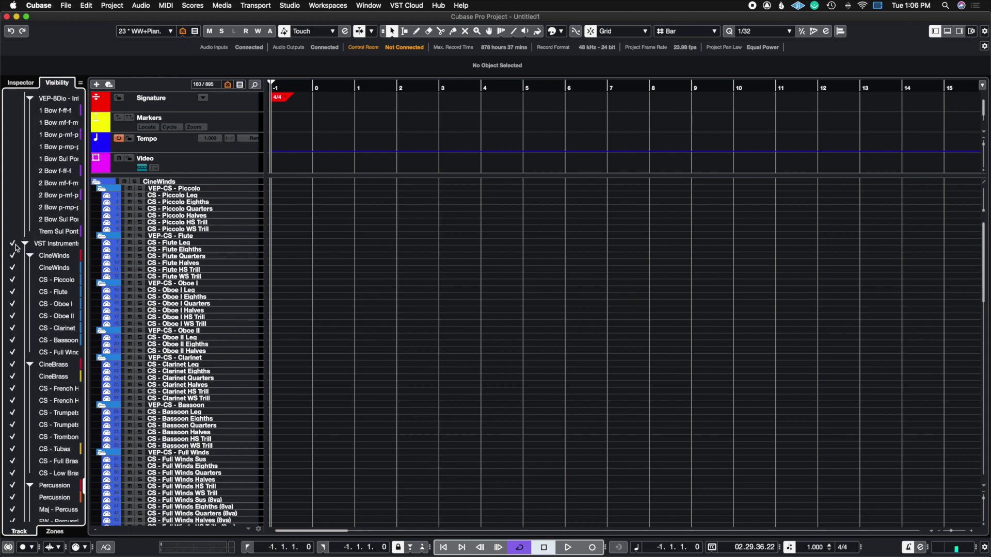
click(13, 243)
scroll(18, 259, down, 10)
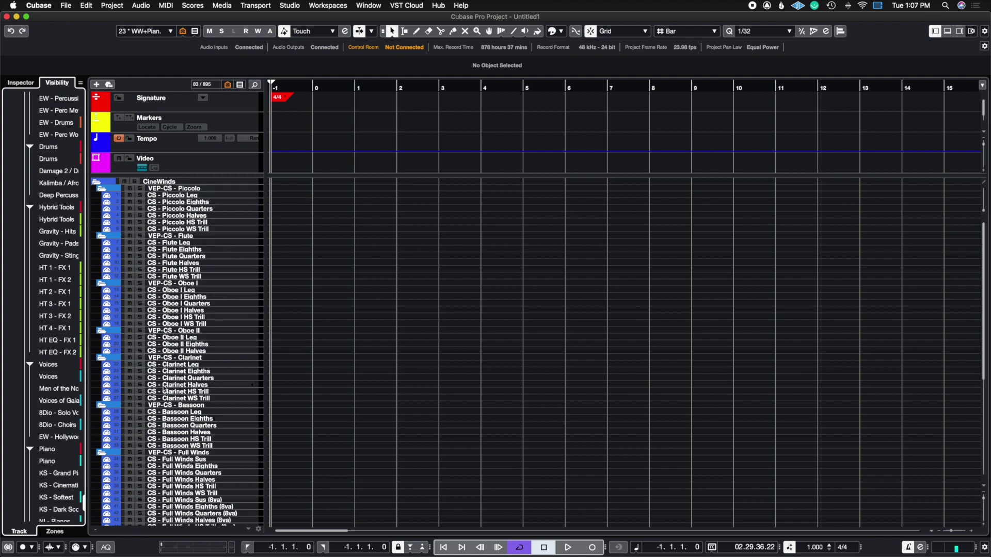
scroll(38, 341, down, 9)
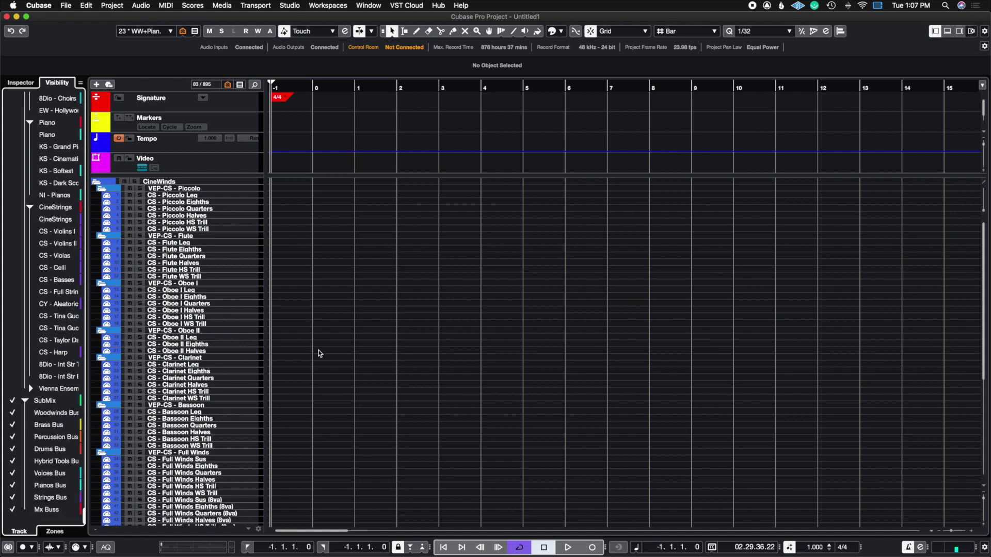
drag(984, 247, 982, 355)
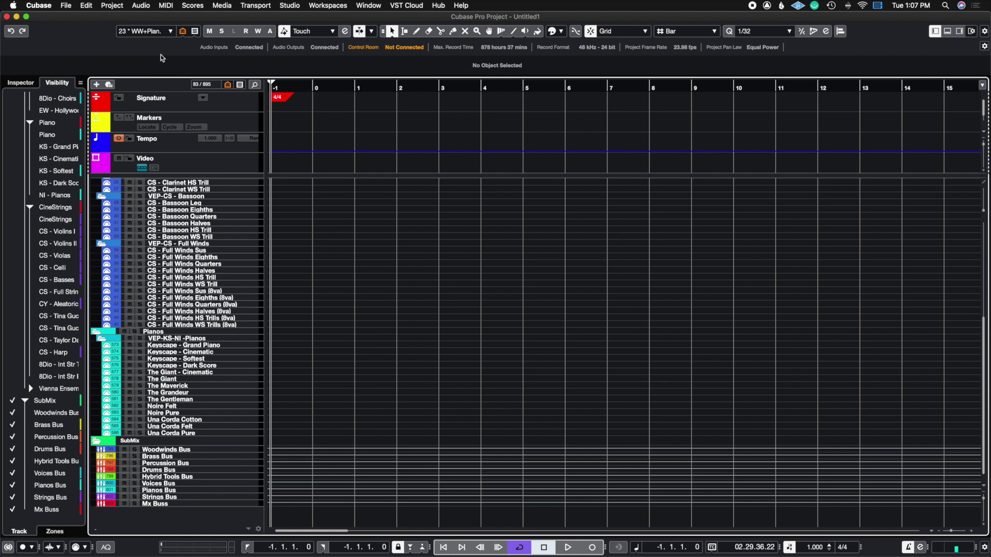
Update configuration 23 with the 83-track layout, then switch to 1: ALL.
click(135, 34)
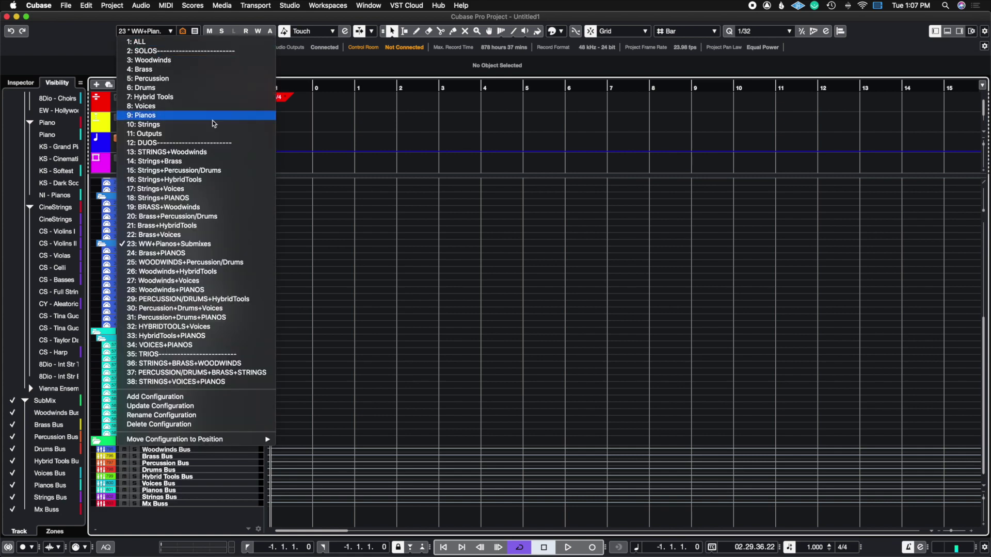
click(174, 407)
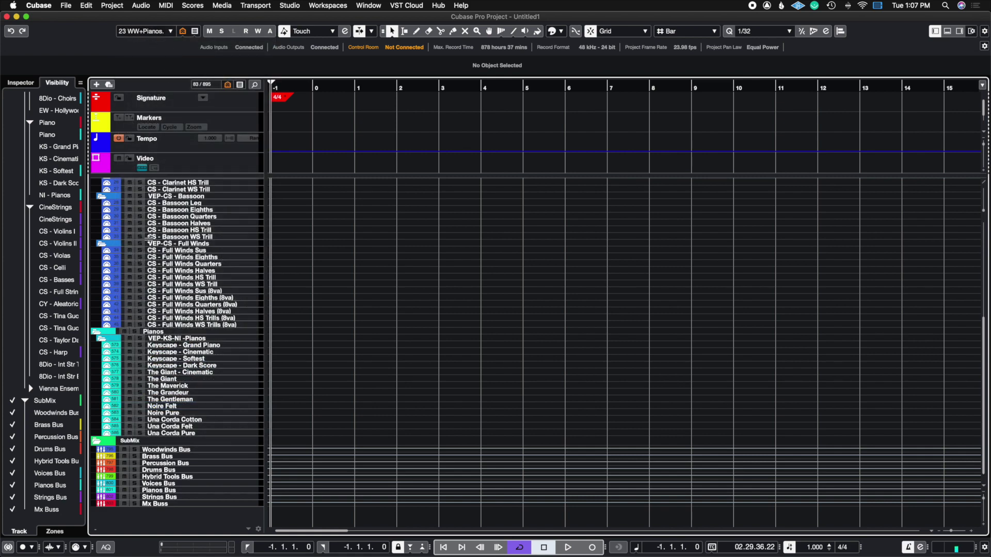
click(169, 31)
click(157, 41)
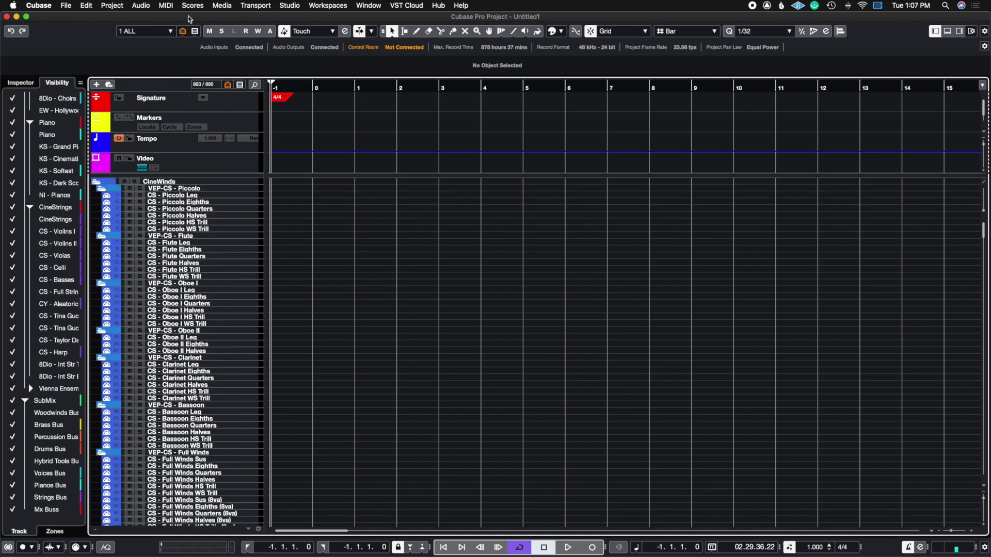
Switch to 23: WW+Pianos+Submixes, showing only 83 of 895 tracks.
click(170, 32)
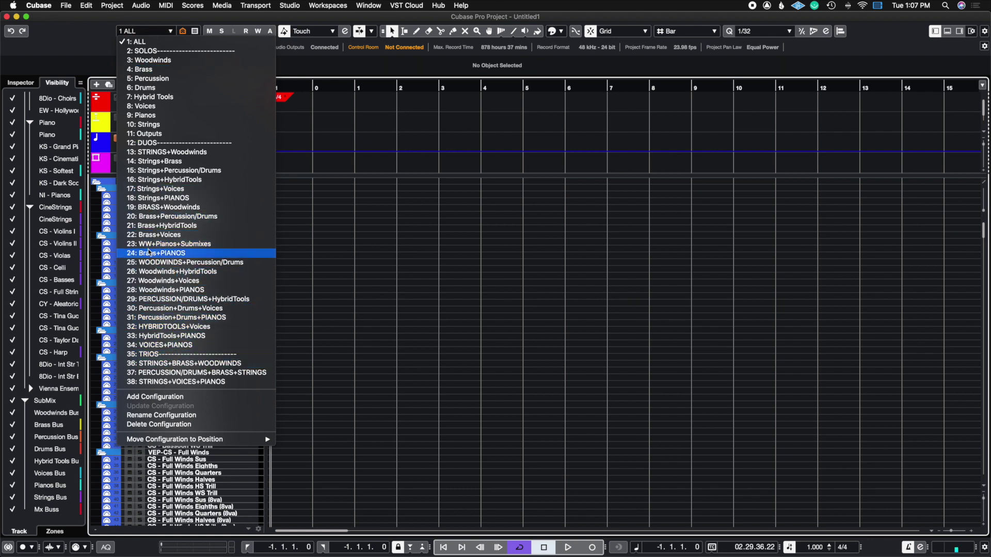
click(155, 245)
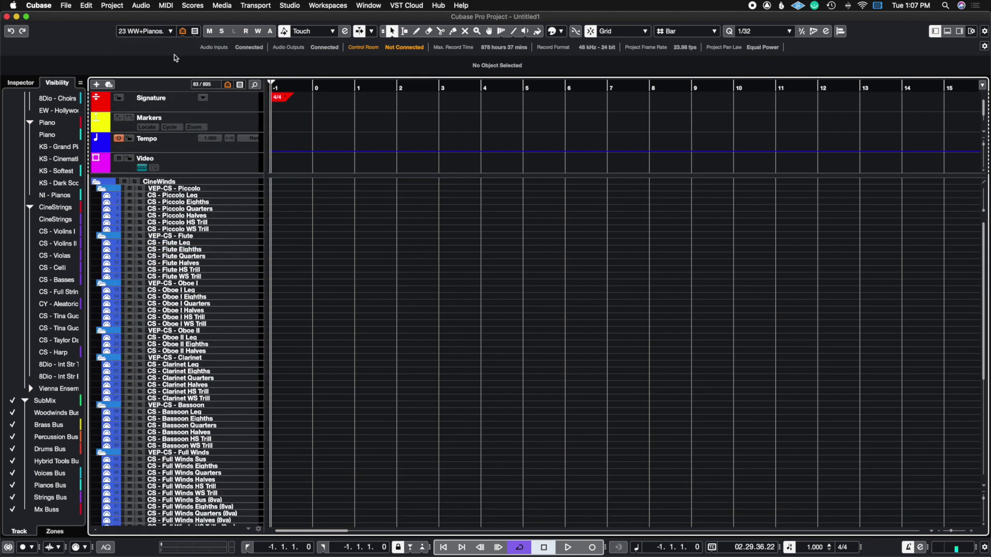
click(168, 32)
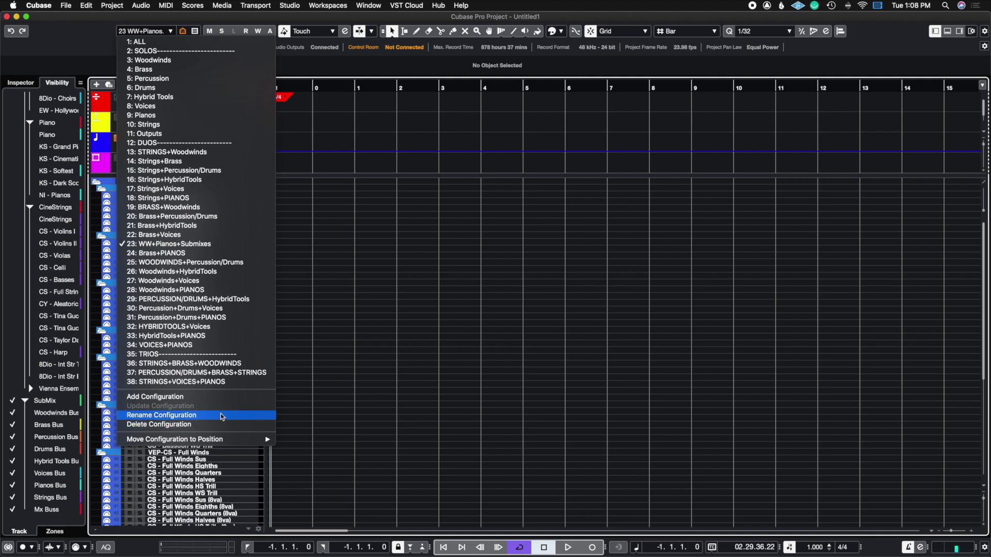
click(317, 339)
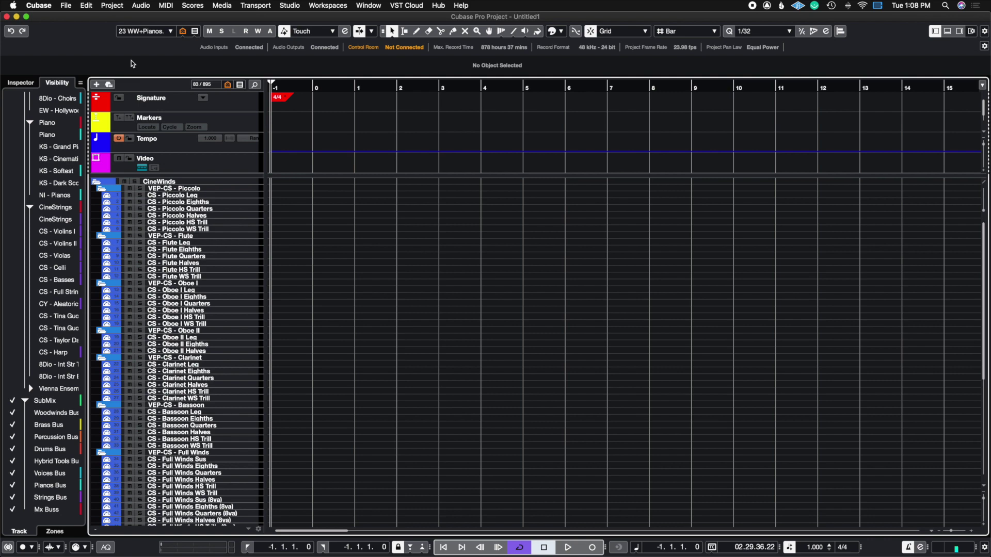
key(F3)
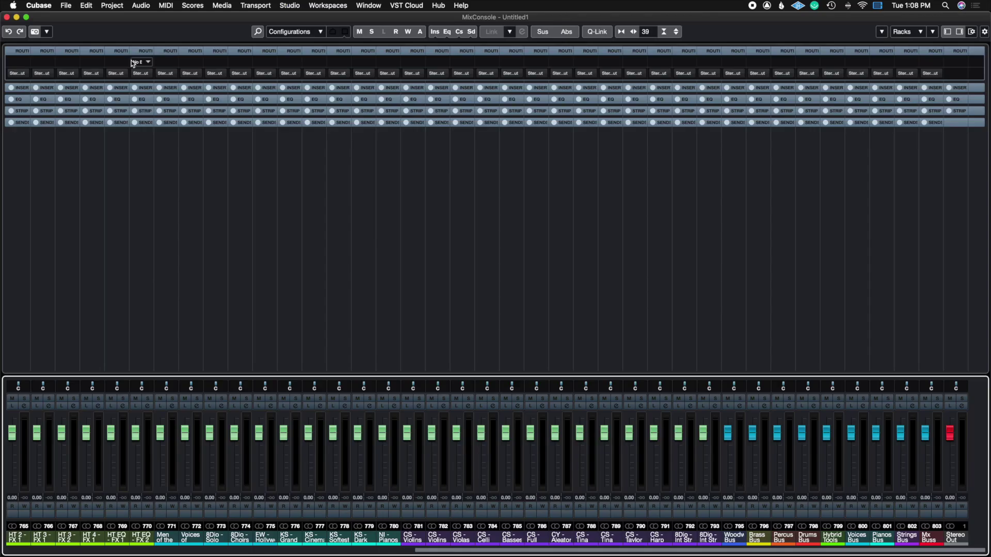
click(311, 32)
click(312, 33)
click(318, 32)
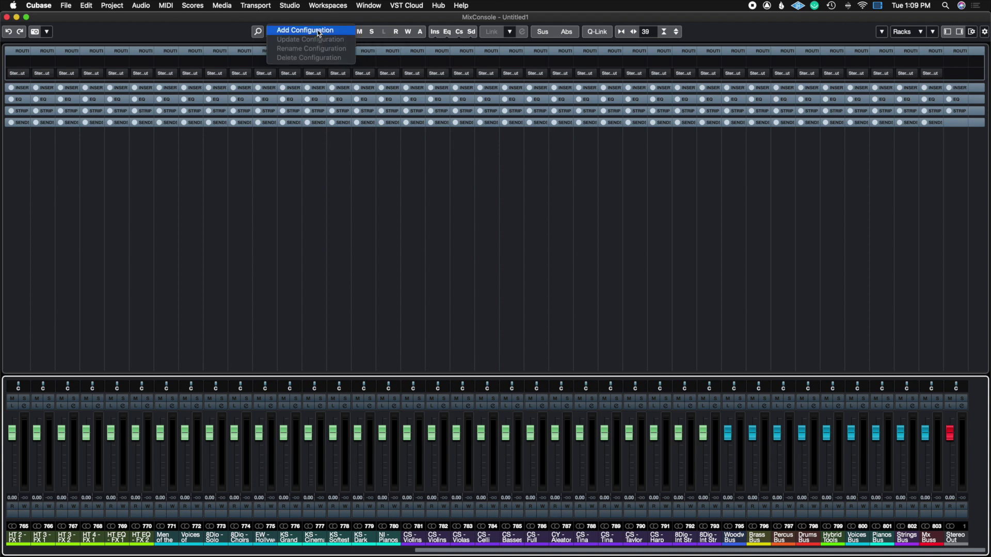
click(236, 31)
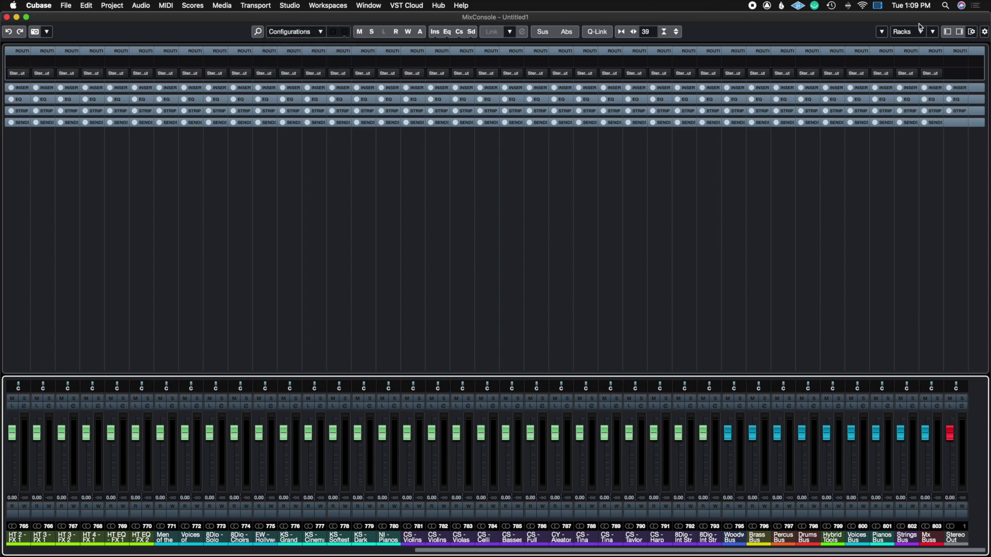
click(946, 31)
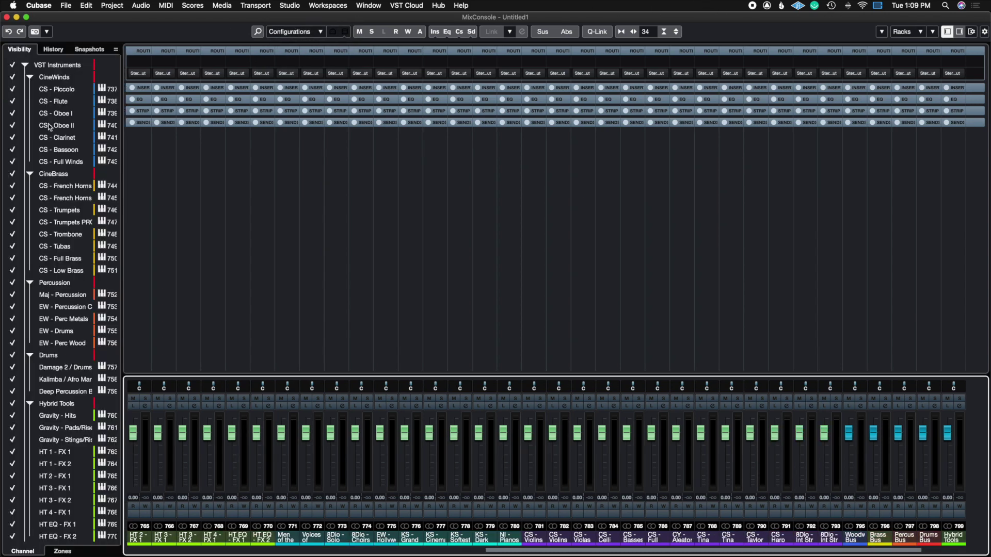
key(F3)
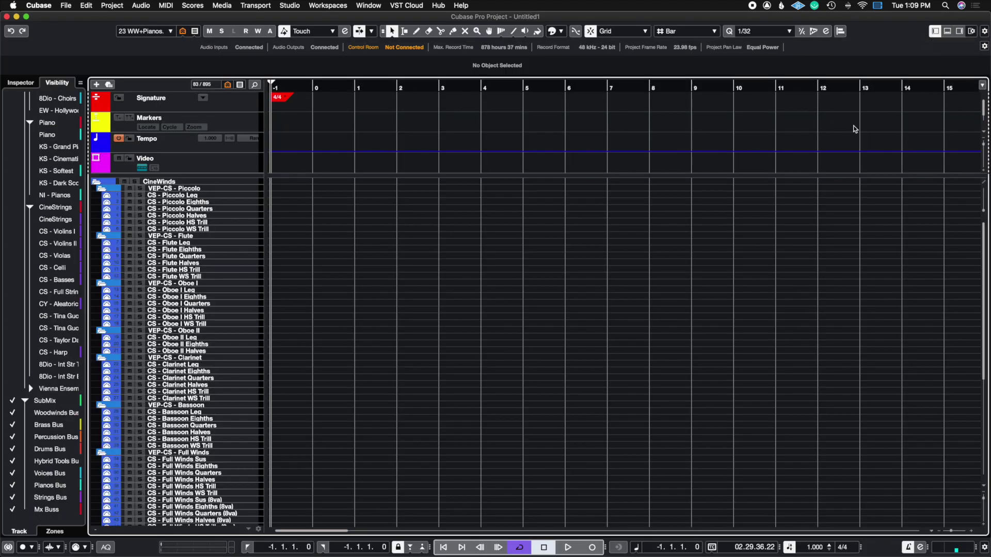